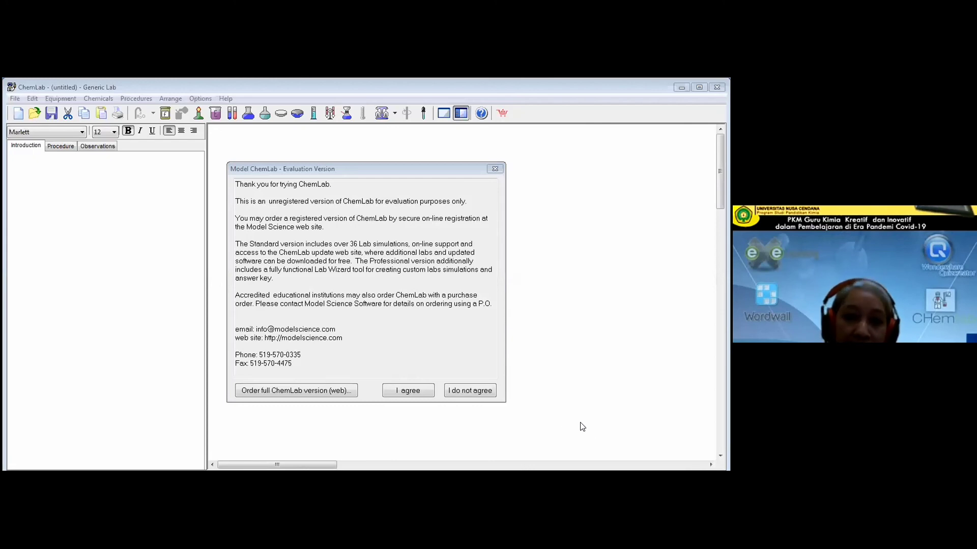
Step: Accept the evaluation notice, dismiss the daily tip and load the Acid-Base Titration lab module
left_click(411, 390)
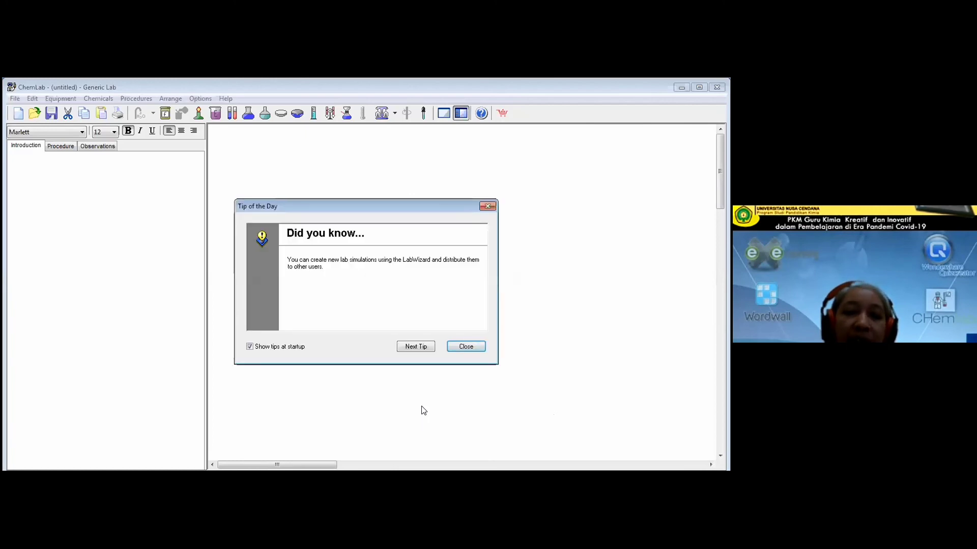
left_click(487, 206)
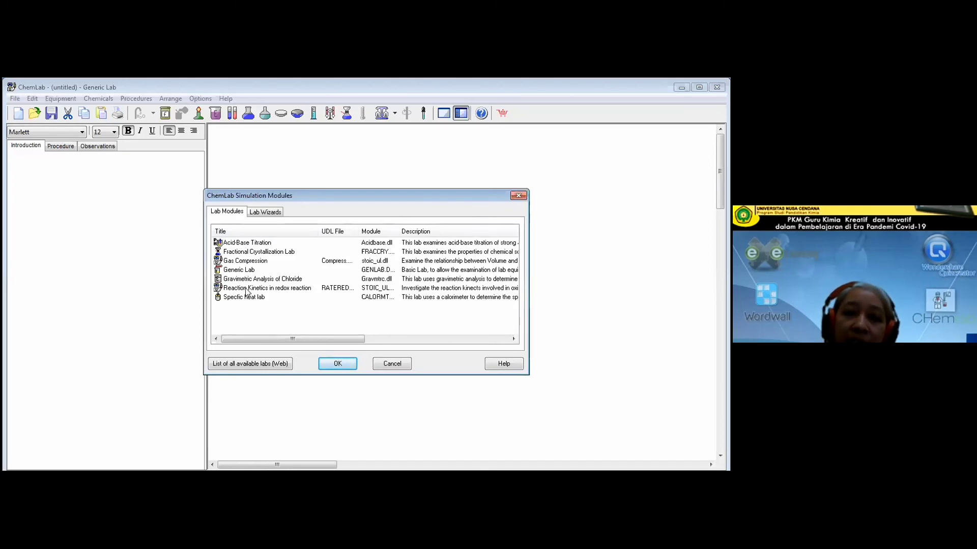
left_click(252, 243)
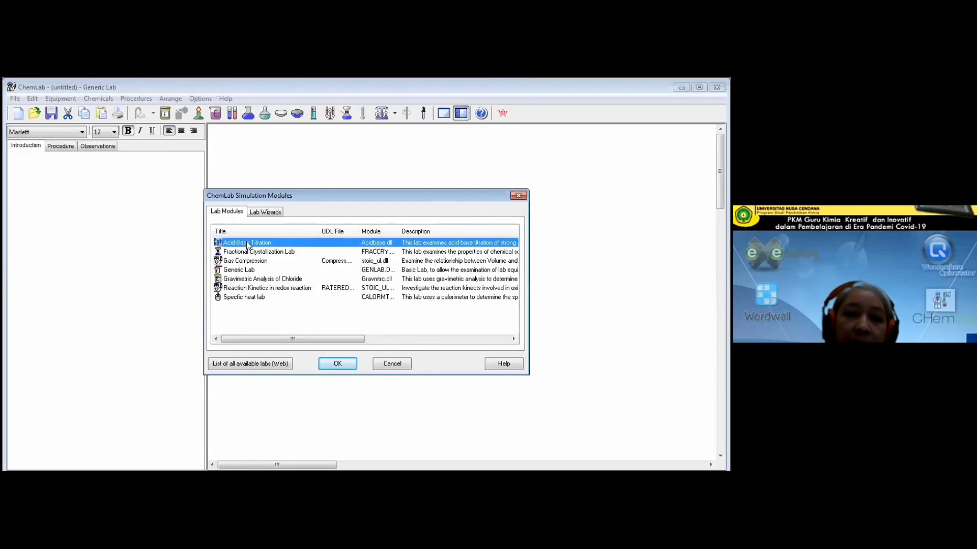
left_click(328, 365)
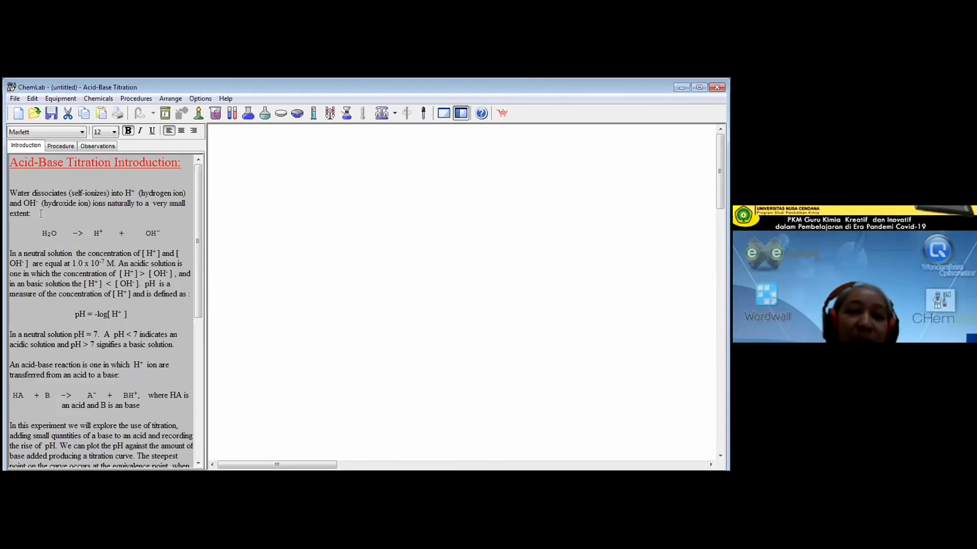
Step: Show the lab procedure, add a 100 ml Erlenmeyer flask and move it lower in the work area
left_click(57, 147)
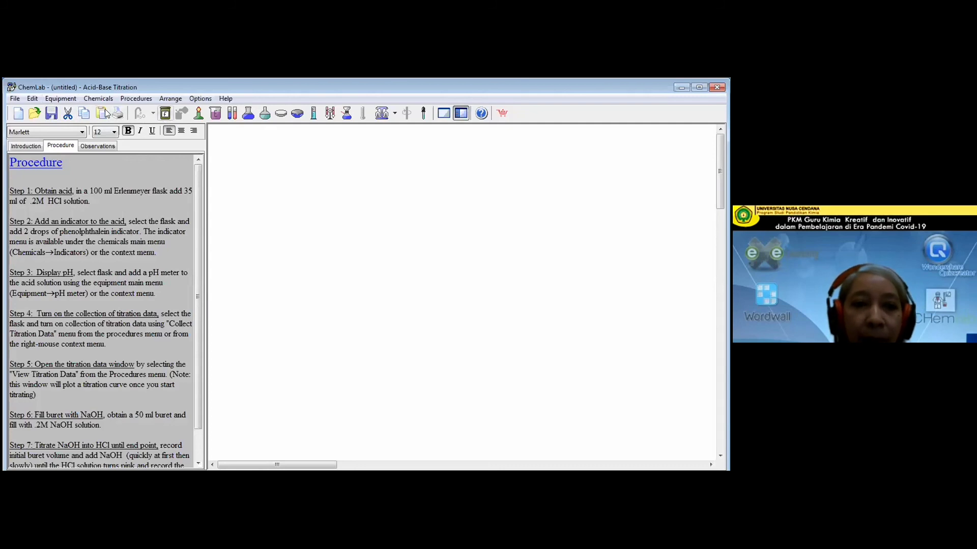
left_click(62, 99)
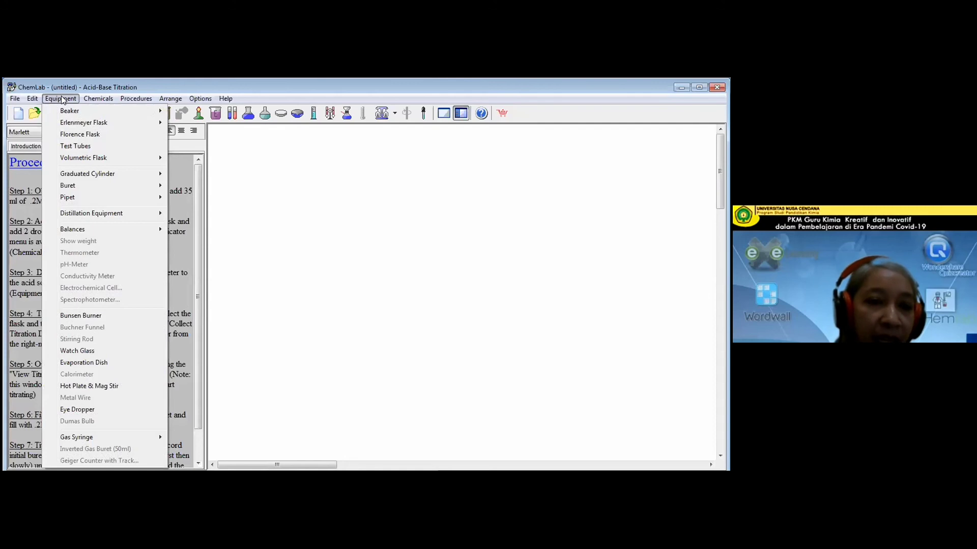
mouse_move(88, 125)
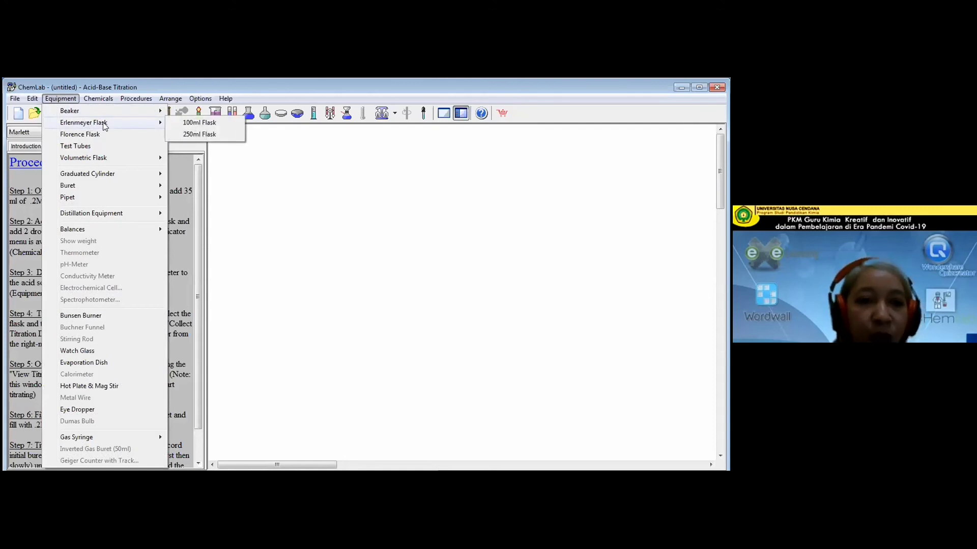
left_click(186, 123)
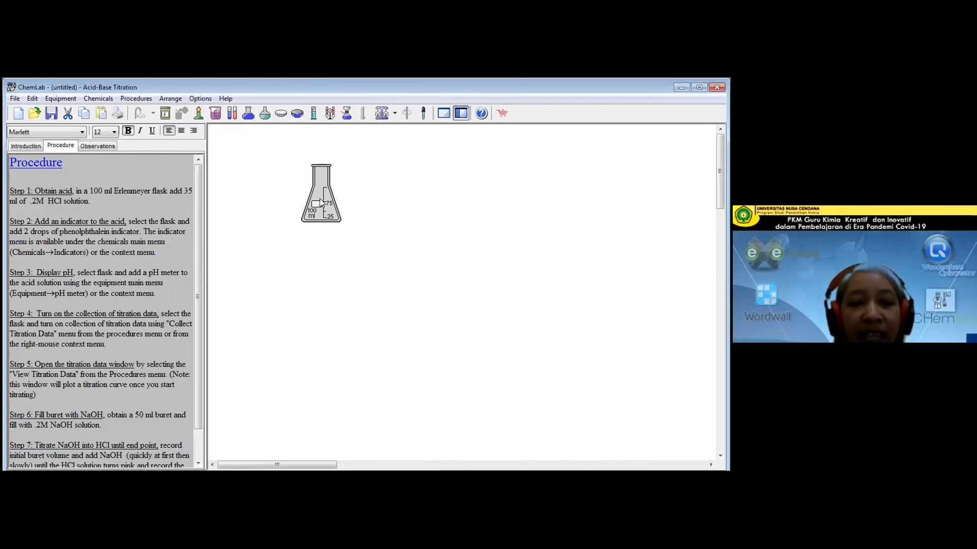
left_click_drag(319, 198, 338, 299)
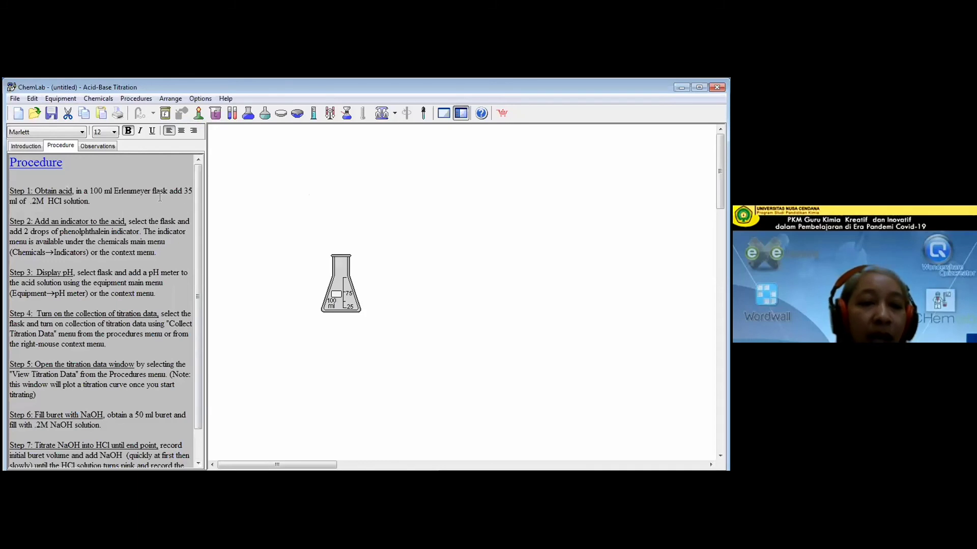
Step: Select the Erlenmeyer flask and choose 0,20 M Hydrochloric Acid as the chemical to place in it
left_click(350, 297)
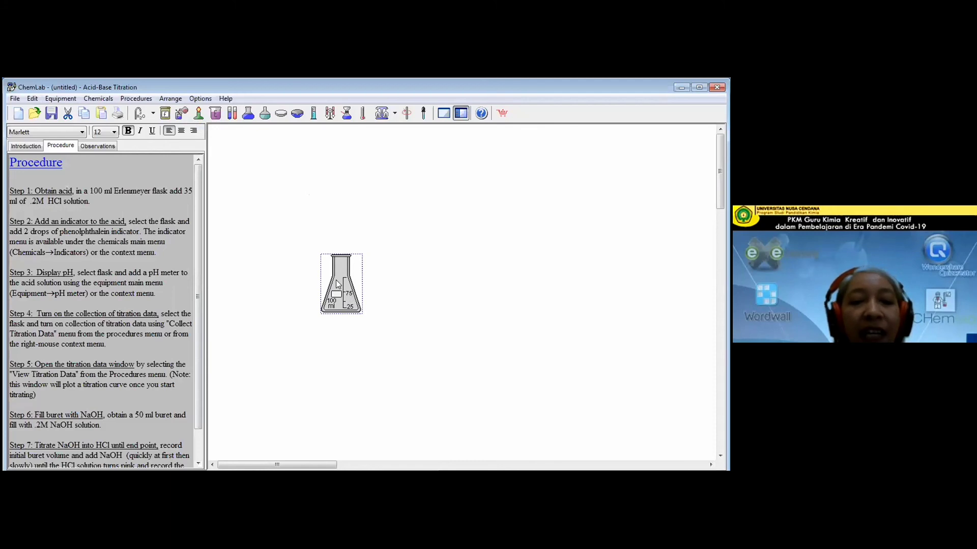
right_click(337, 283)
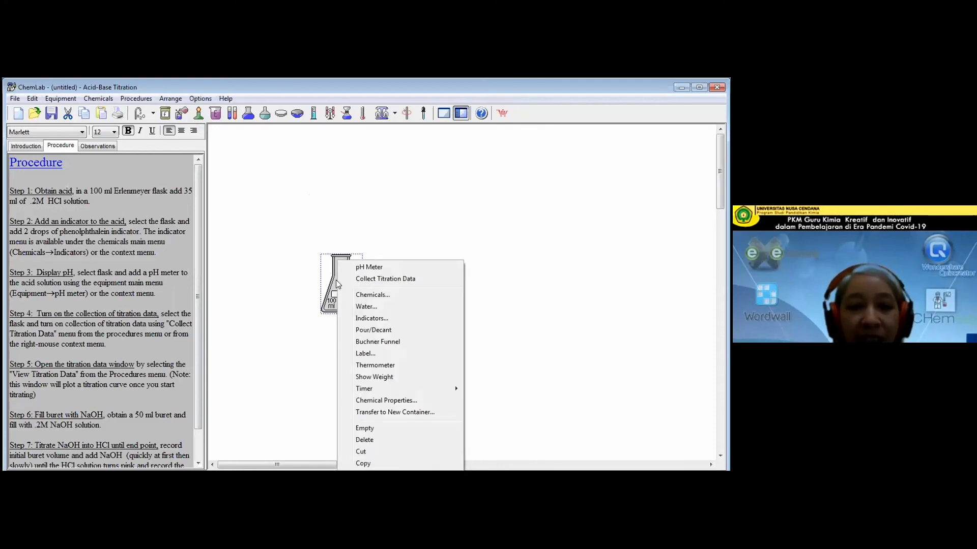
left_click(332, 283)
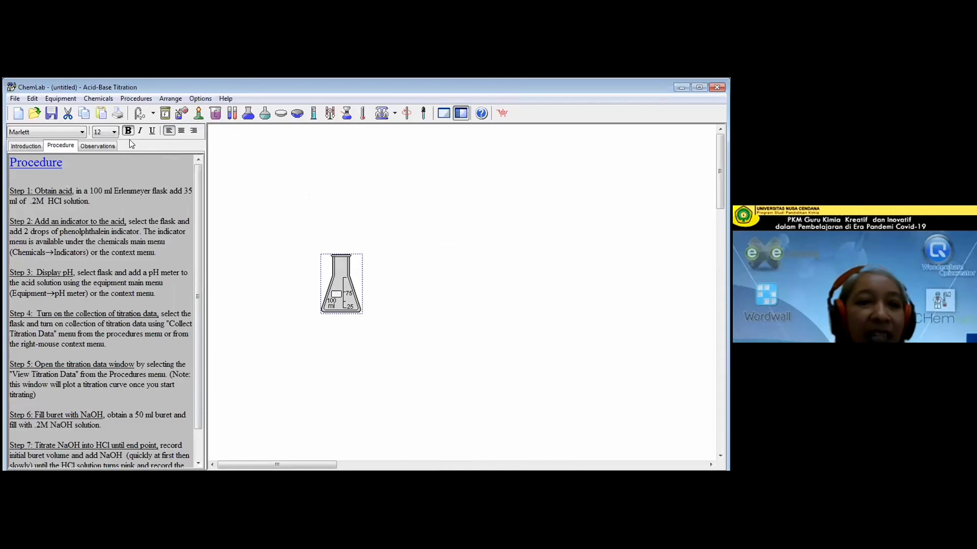
left_click(98, 100)
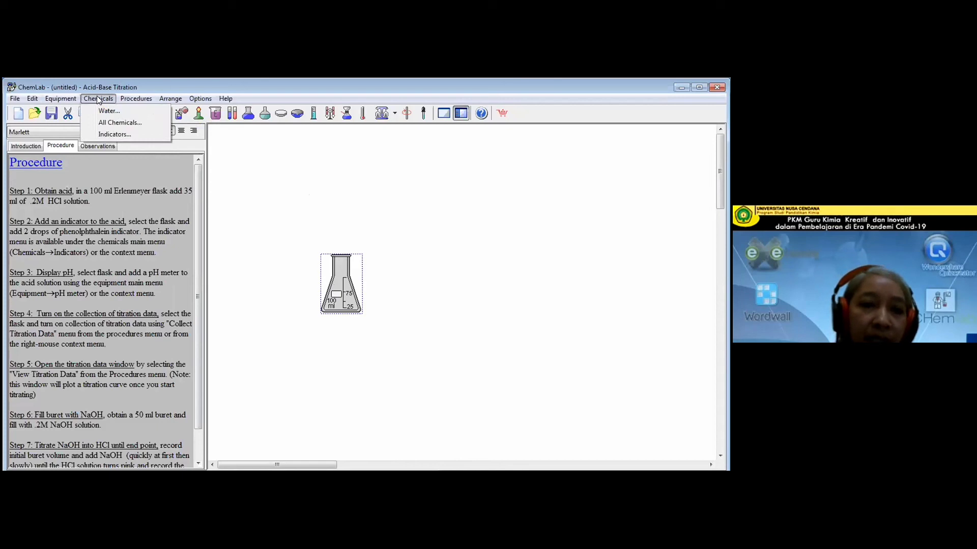
left_click(103, 122)
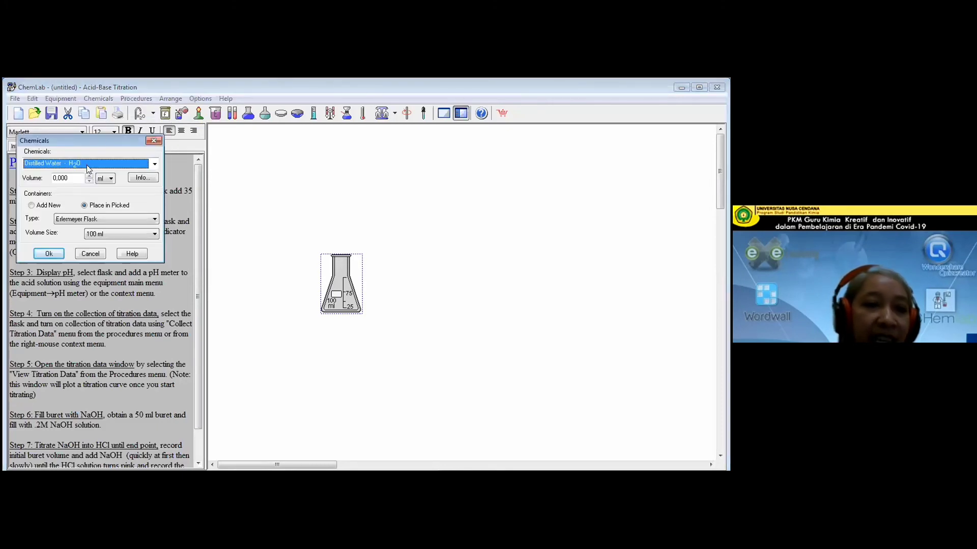
left_click(154, 163)
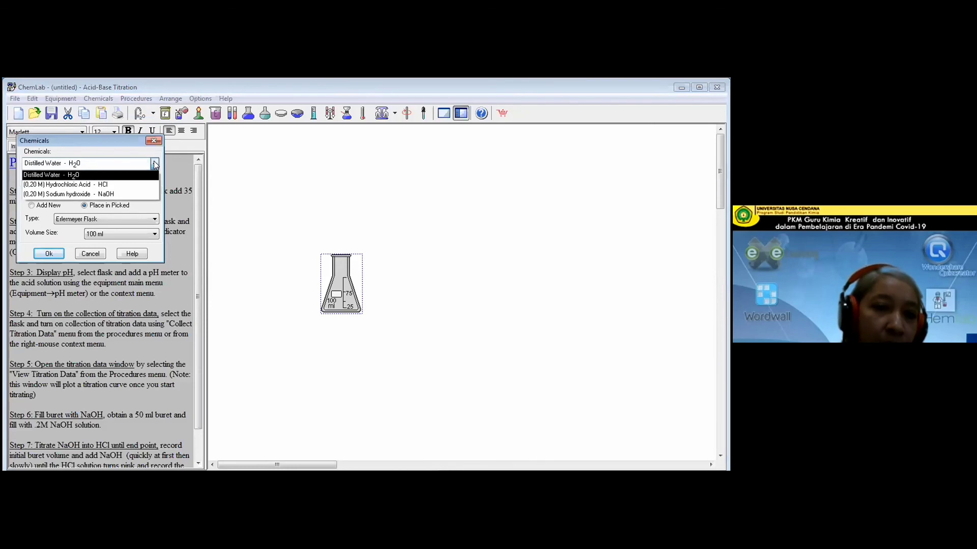
left_click(132, 184)
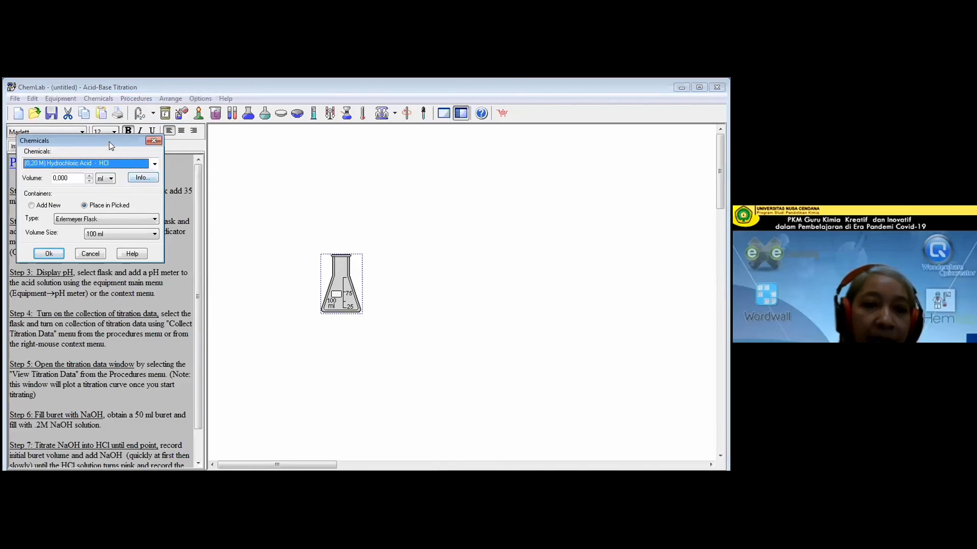
Step: Move the chemicals dialog off the procedure text, set the acid volume to 35 ml and add it to the flask
left_click_drag(109, 141, 468, 135)
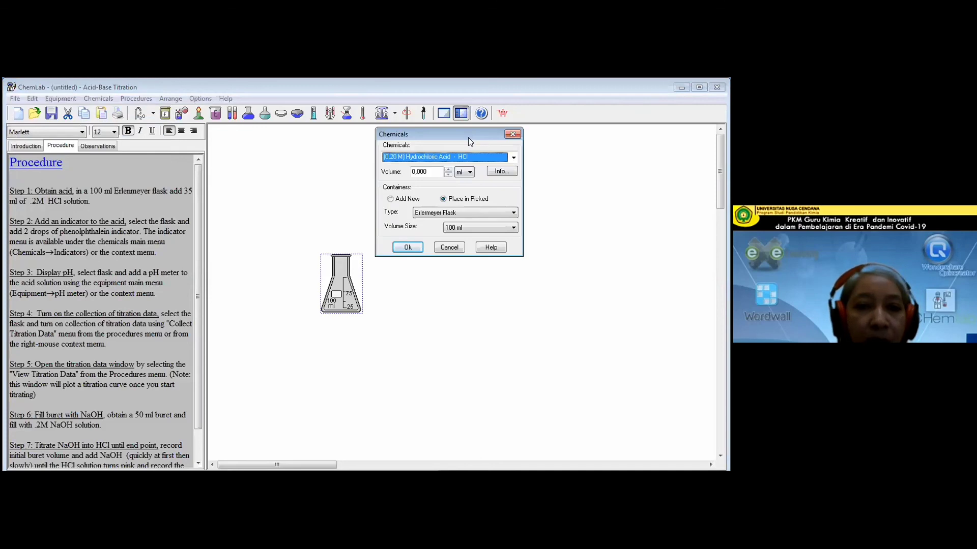
left_click(428, 170)
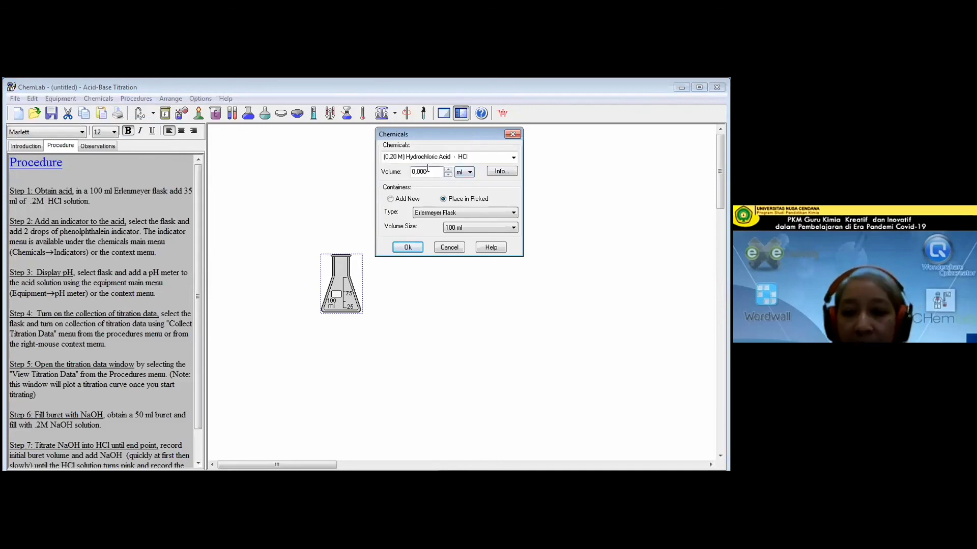
key("BackSpace")
key("BackSpace")
key("BackSpace")
key("BackSpace")
key("BackSpace")
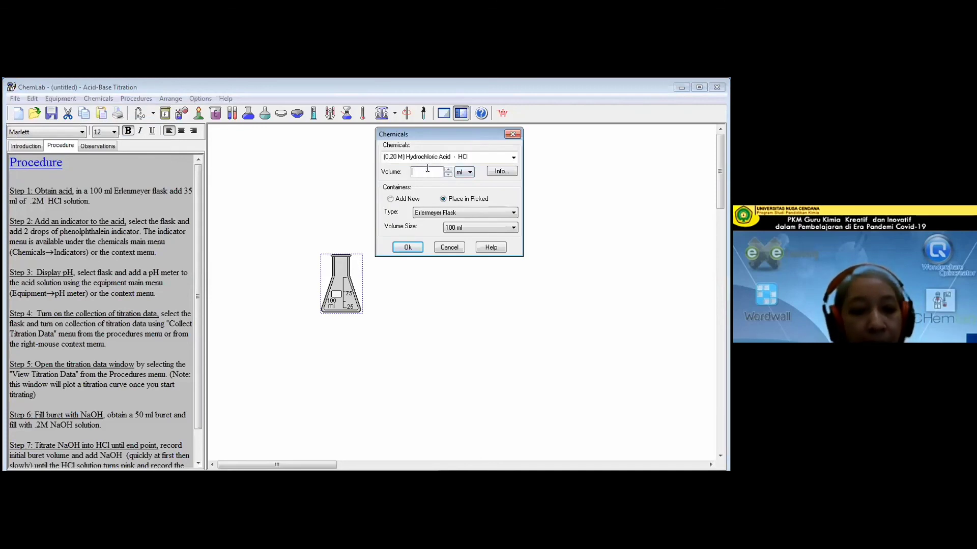
type("35")
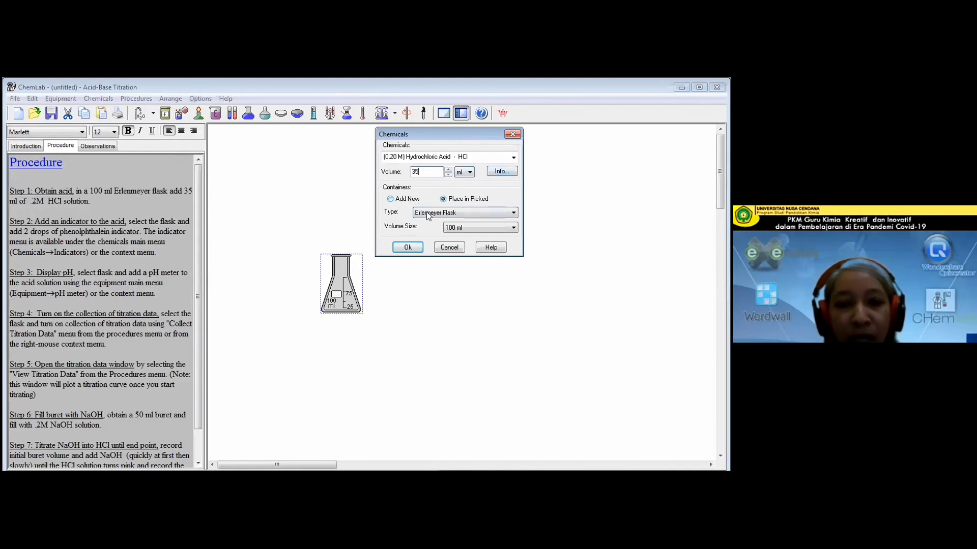
left_click(407, 247)
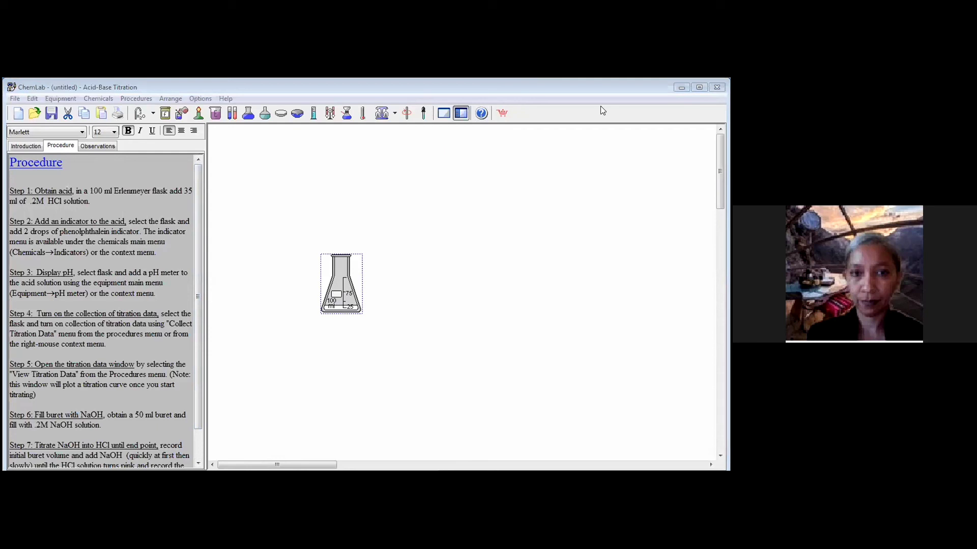
Step: Add 2 drops of Phenolphthalein indicator to the acid in the flask
right_click(338, 283)
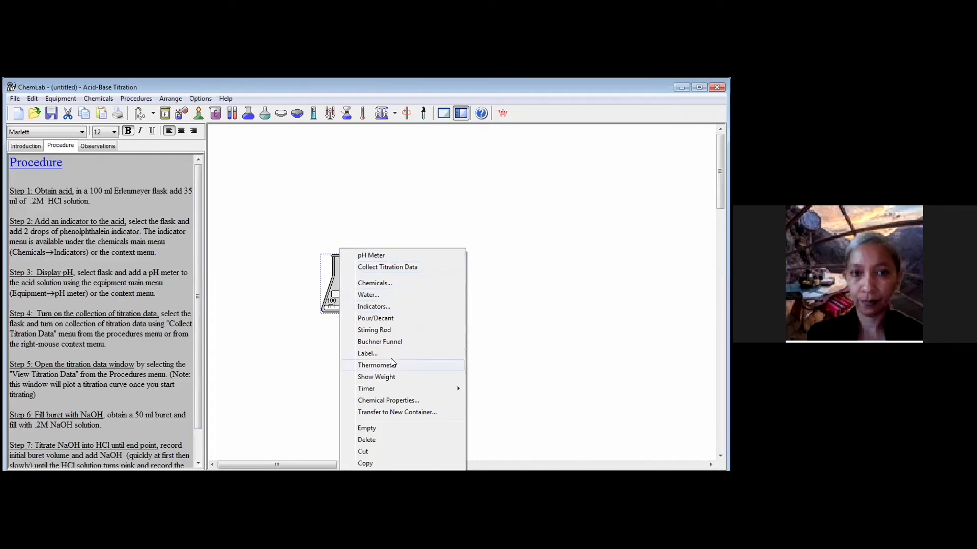
left_click(391, 308)
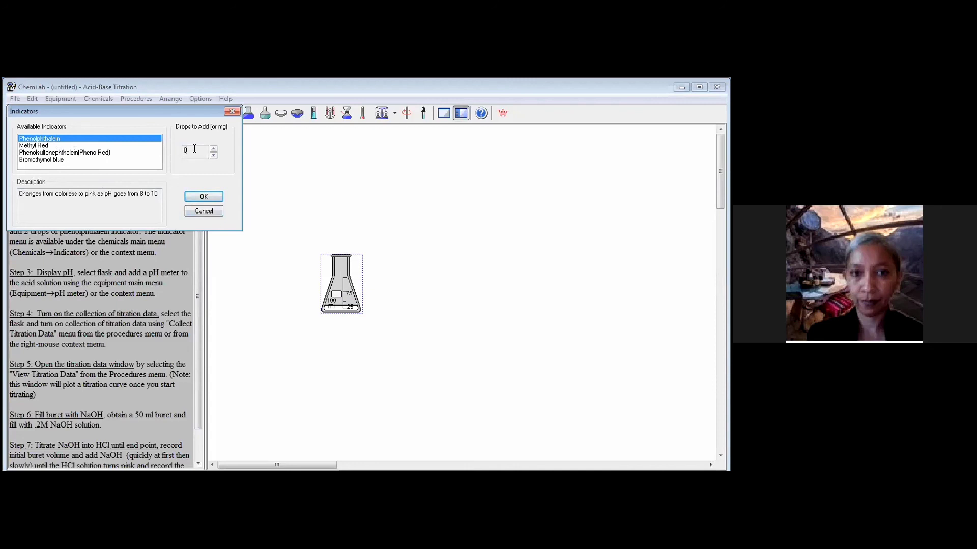
left_click(215, 149)
left_click(214, 149)
left_click(209, 198)
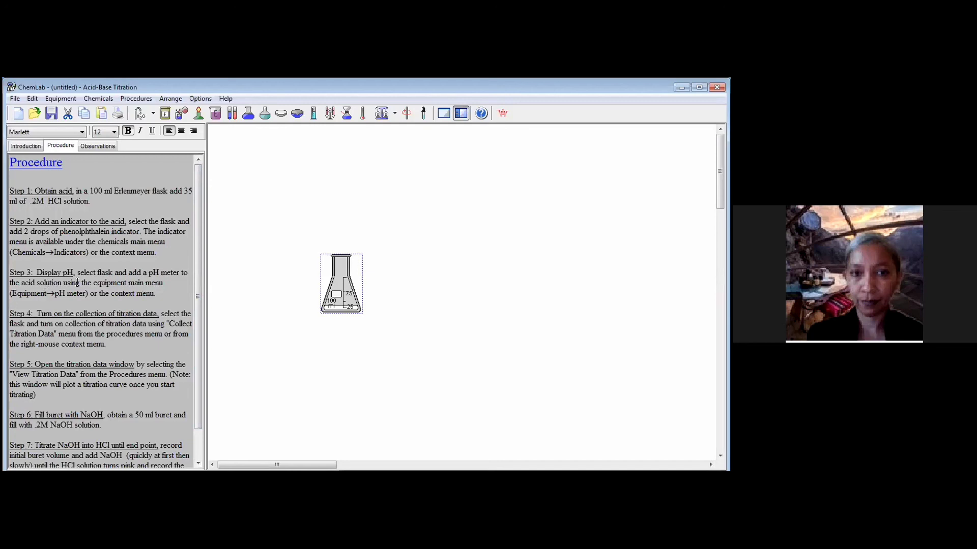
Step: Attach a pH meter to the flask and turn on its titration data collection
right_click(348, 278)
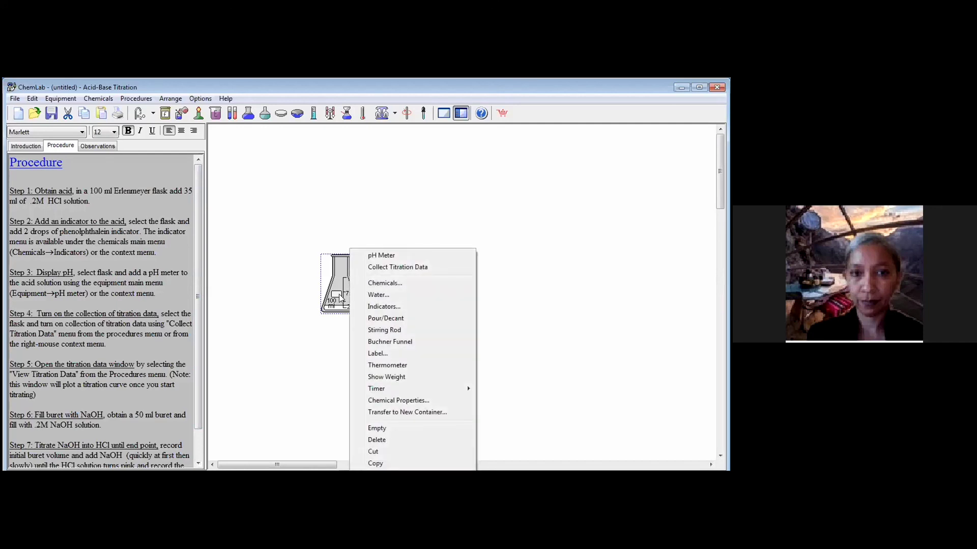
left_click(370, 259)
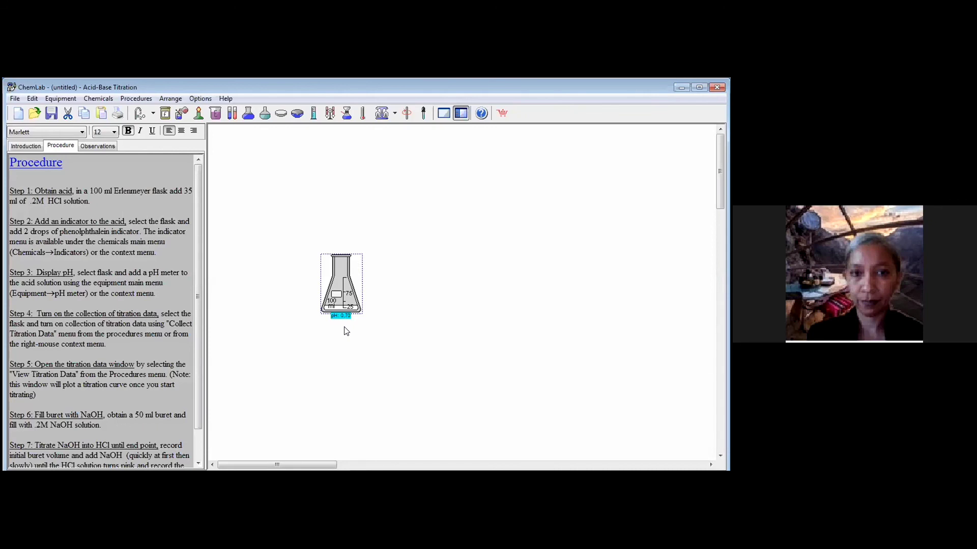
right_click(340, 276)
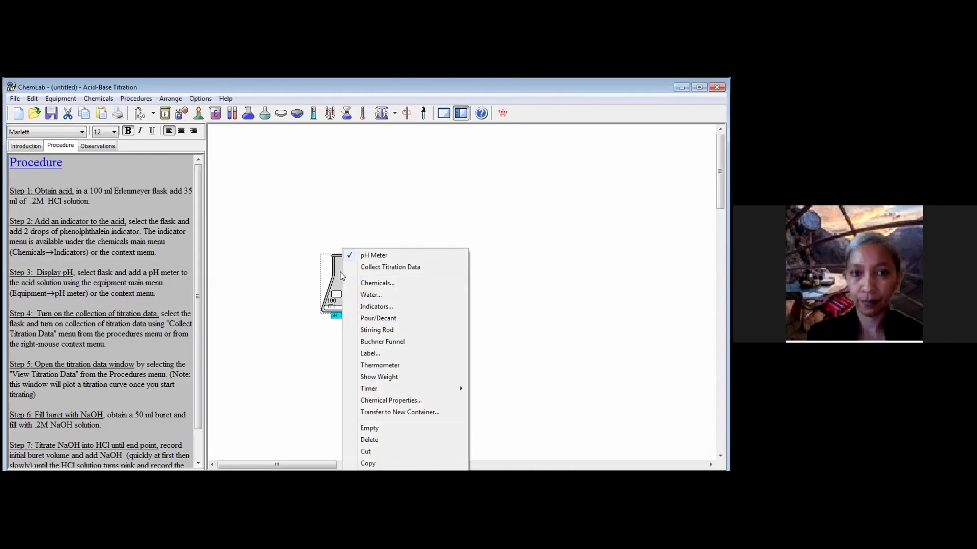
left_click(371, 268)
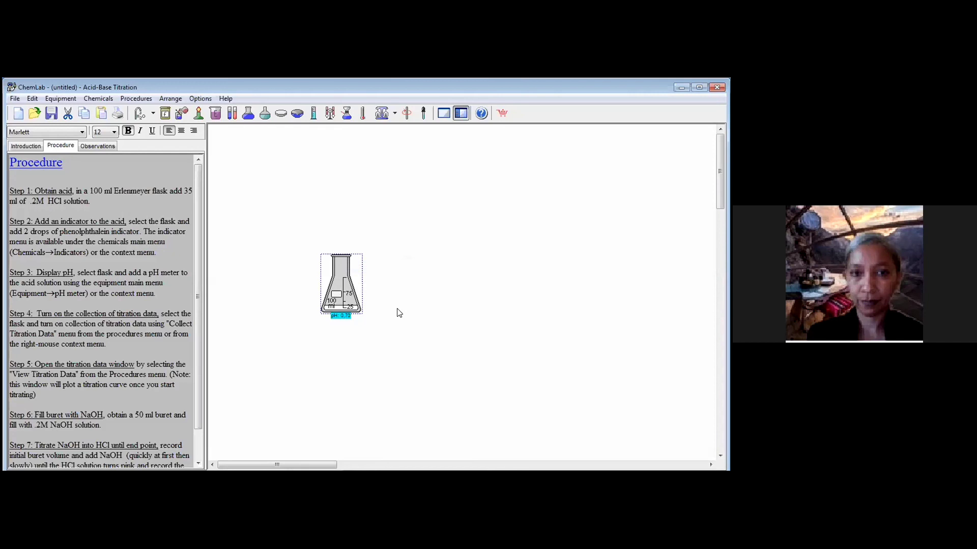
Step: Open the flask's titration data window and place it beside the flask
right_click(344, 286)
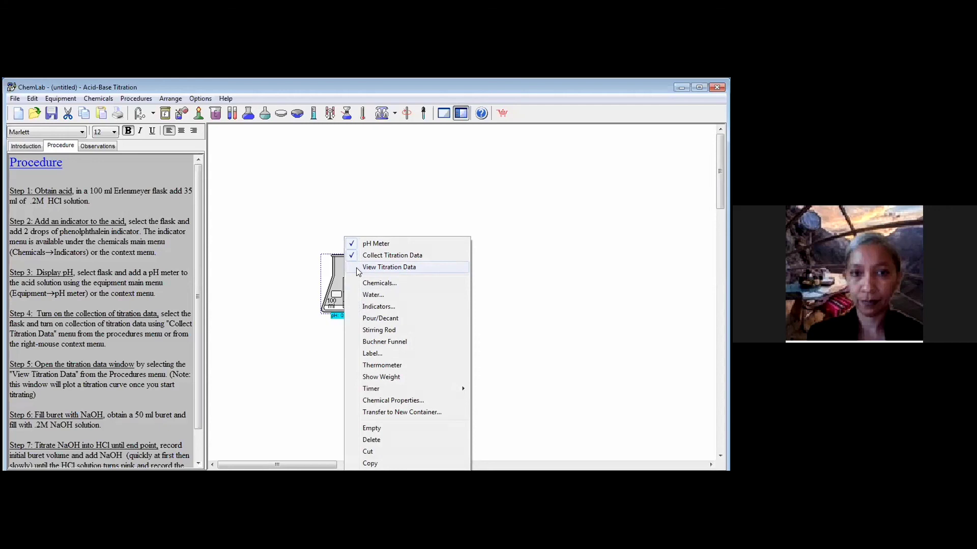
left_click(356, 268)
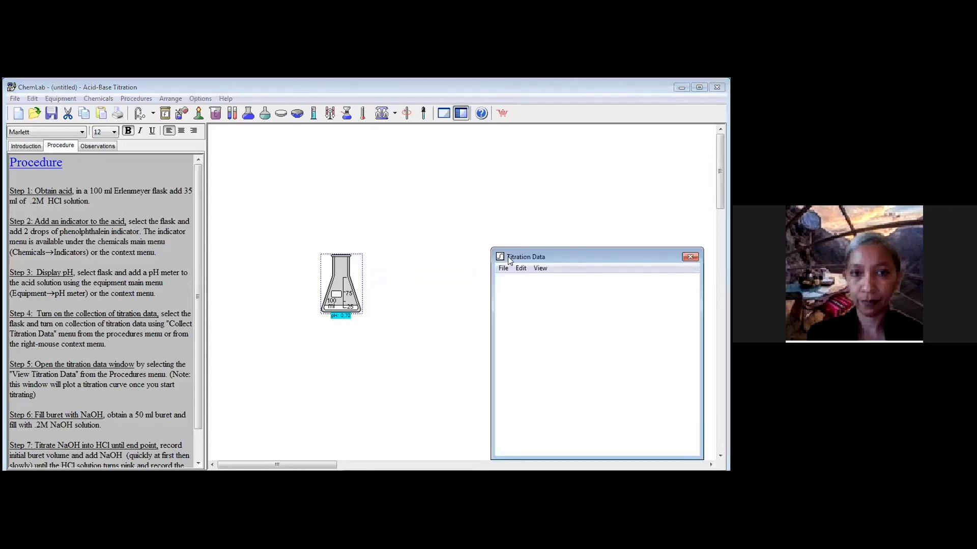
left_click_drag(508, 258, 479, 237)
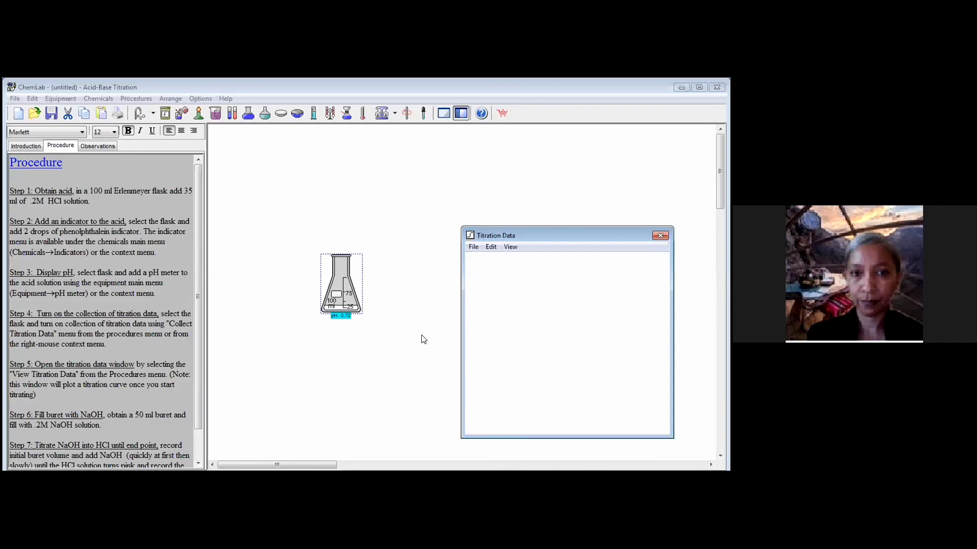
Step: Move the flask down to make room and add a 50 ml buret above it
left_click(350, 302)
left_click_drag(350, 301, 355, 346)
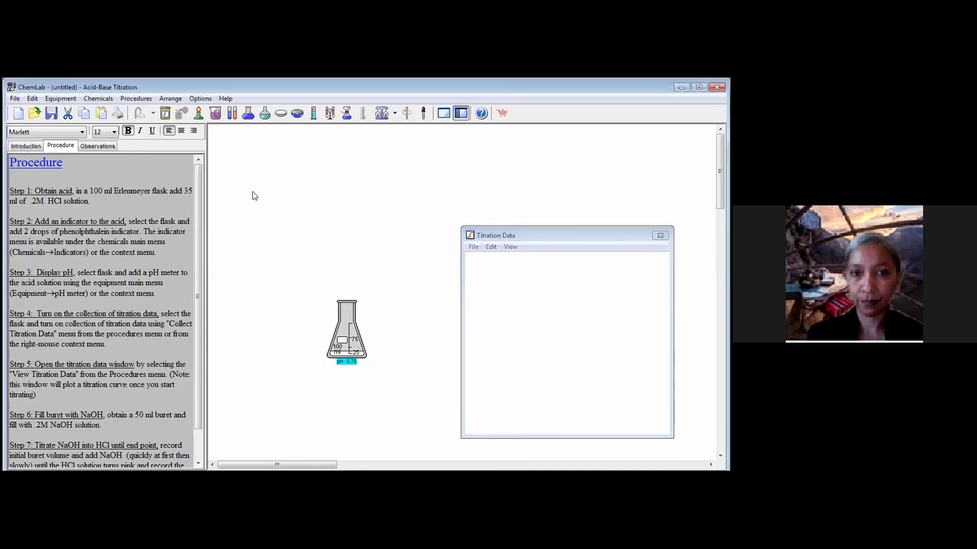
left_click(64, 99)
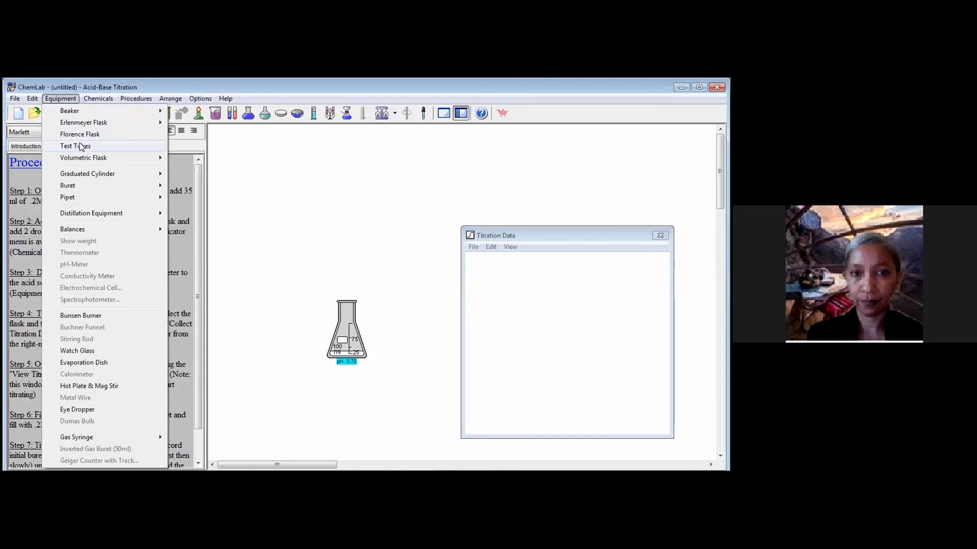
mouse_move(93, 184)
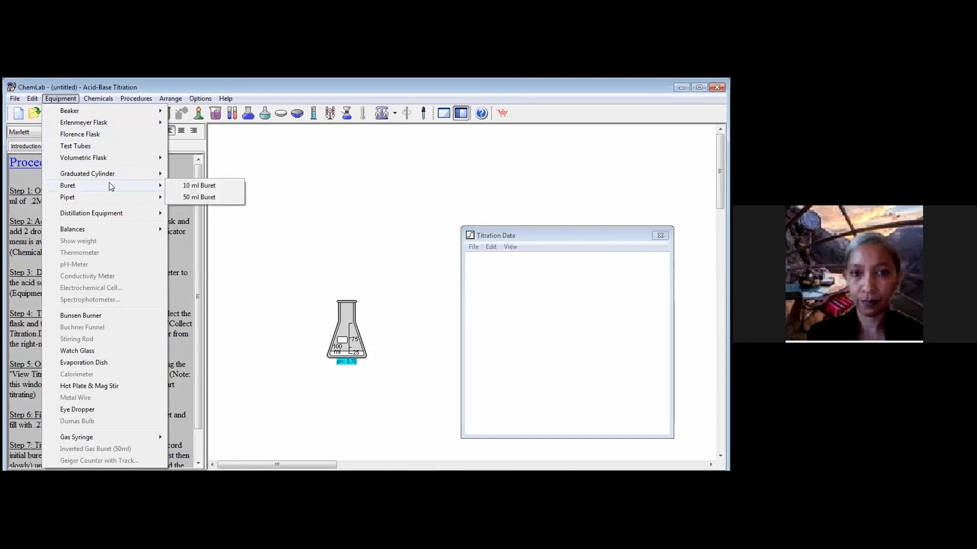
left_click(183, 197)
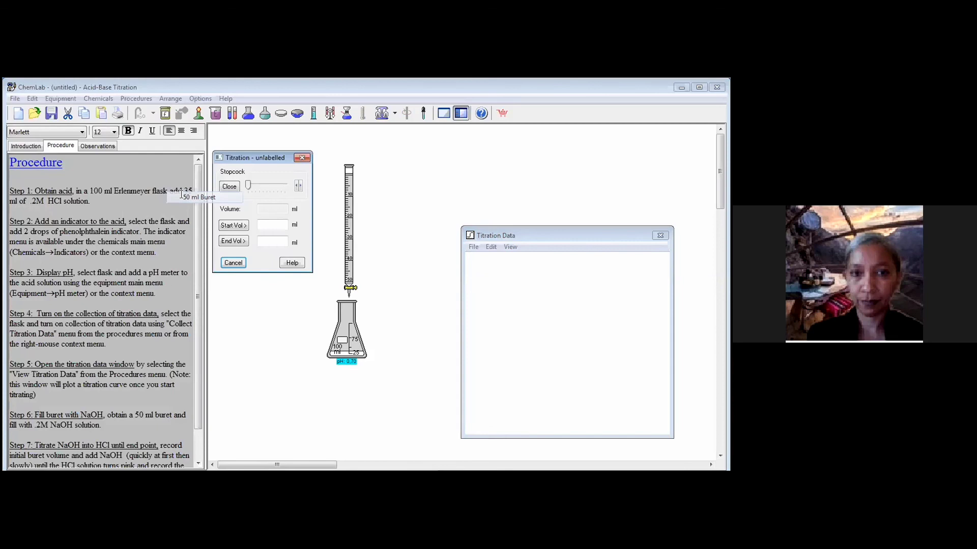
Step: Fill the buret with 50 ml of 0.20 M sodium hydroxide (NaOH)
right_click(349, 246)
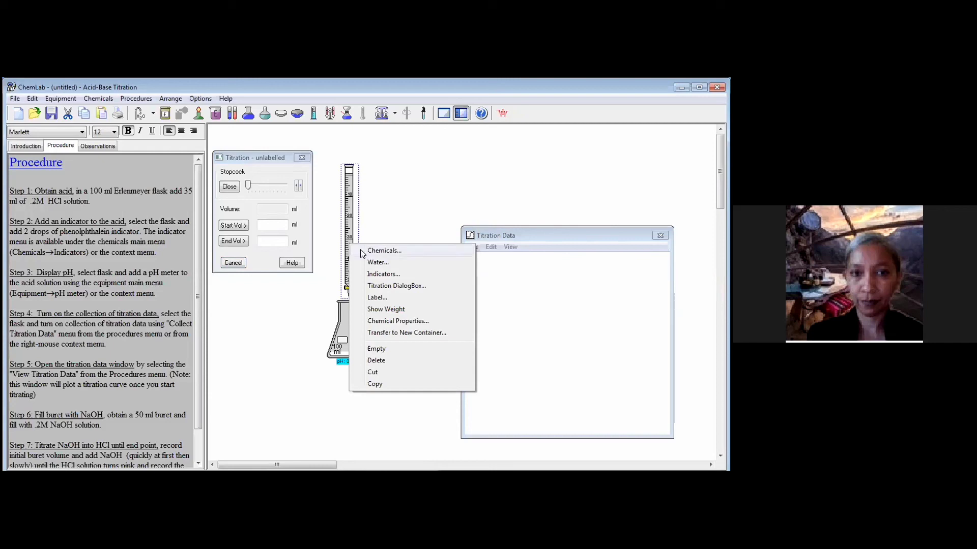
left_click(384, 251)
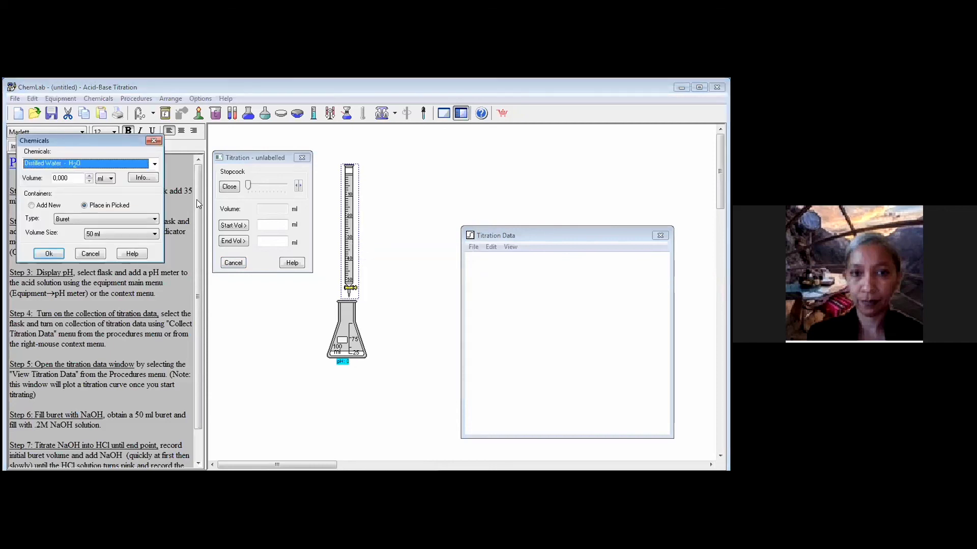
left_click(155, 163)
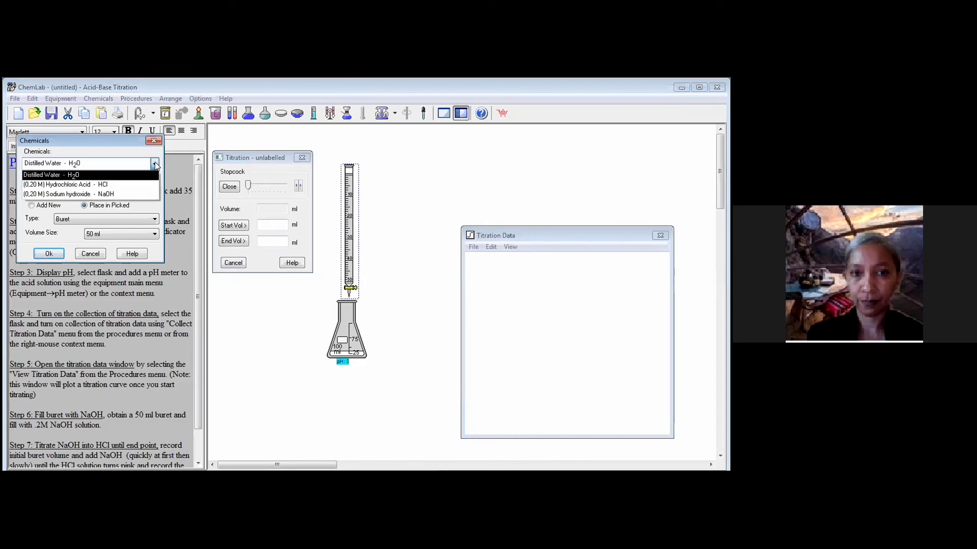
left_click(146, 194)
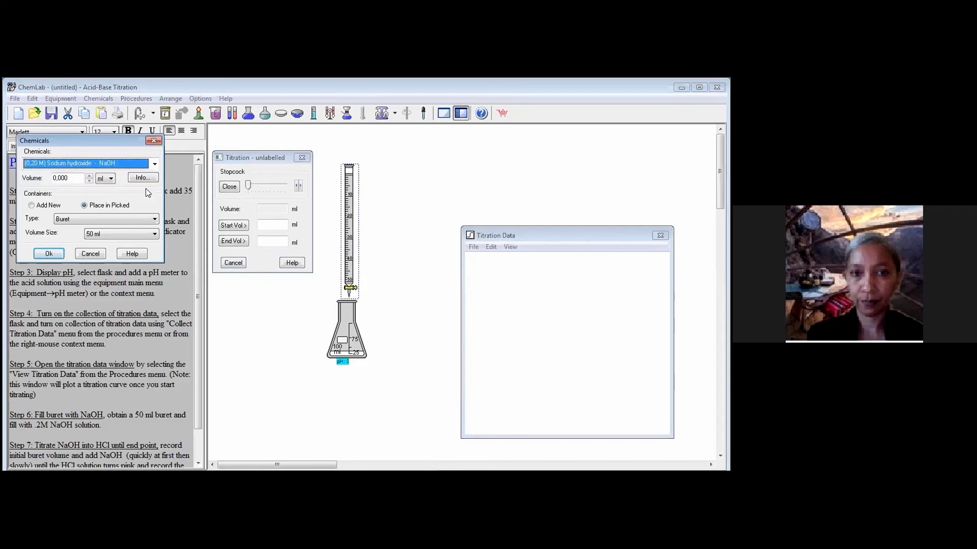
left_click(72, 177)
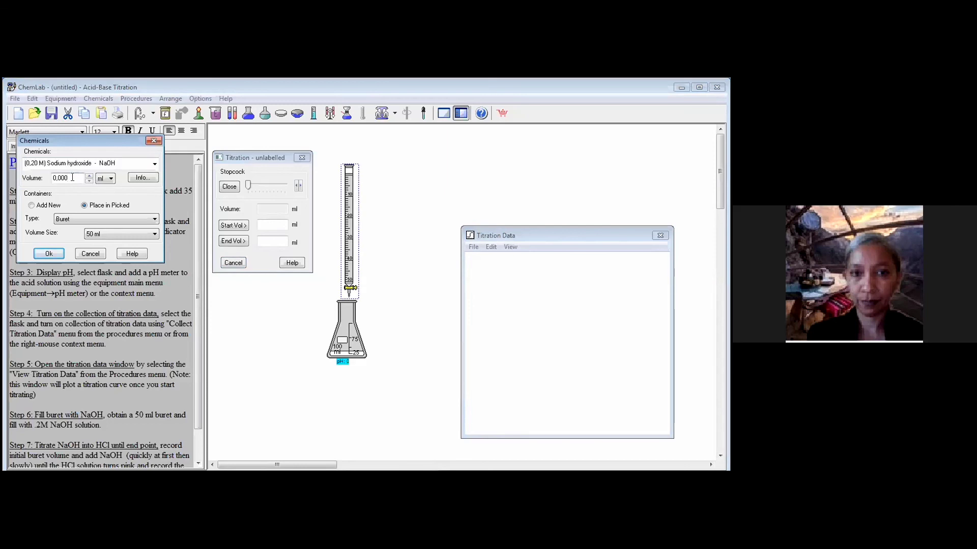
key("BackSpace")
key("BackSpace")
key("BackSpace")
type("50")
left_click(53, 254)
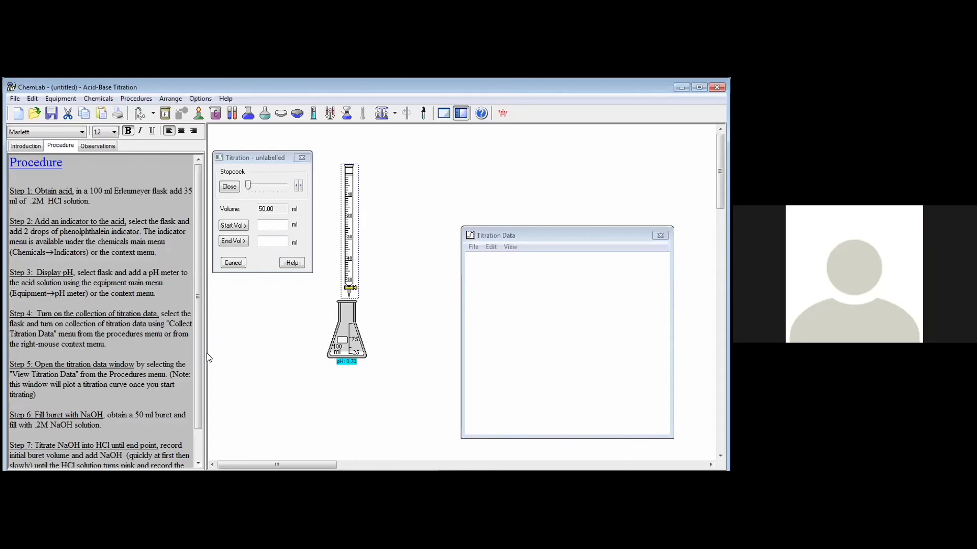
Step: Align the flask directly under the buret tip and record 50 ml as the titration's start volume
left_click_drag(199, 353, 200, 380)
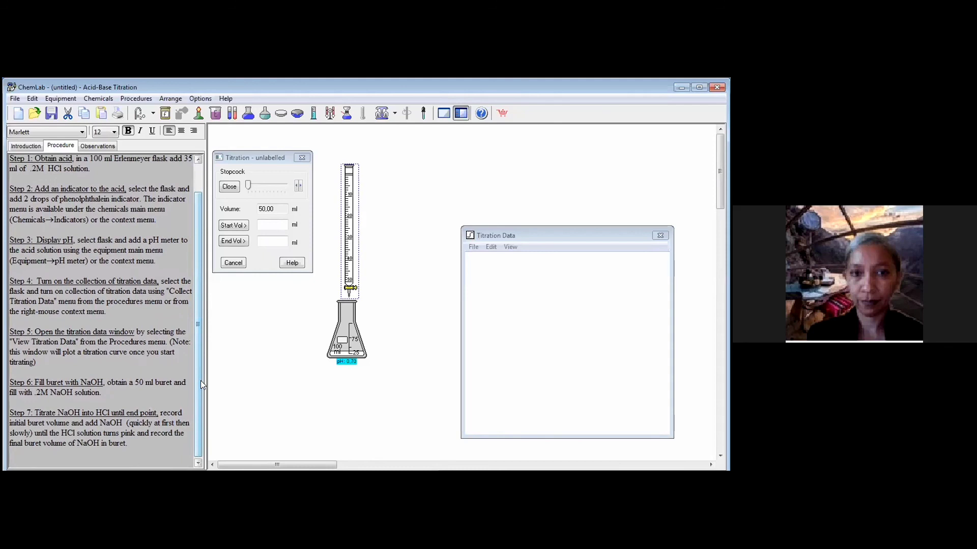
left_click(348, 312)
left_click_drag(347, 309, 350, 309)
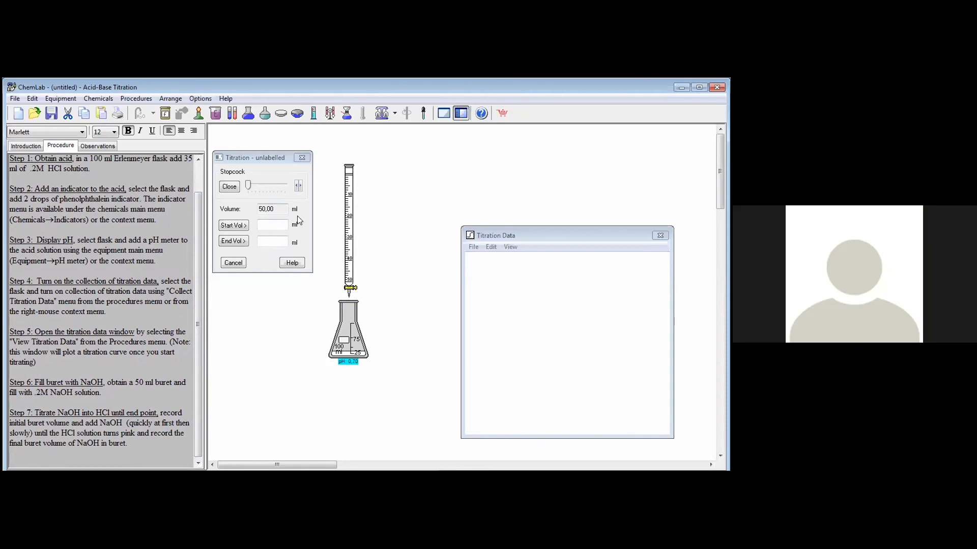
left_click(268, 224)
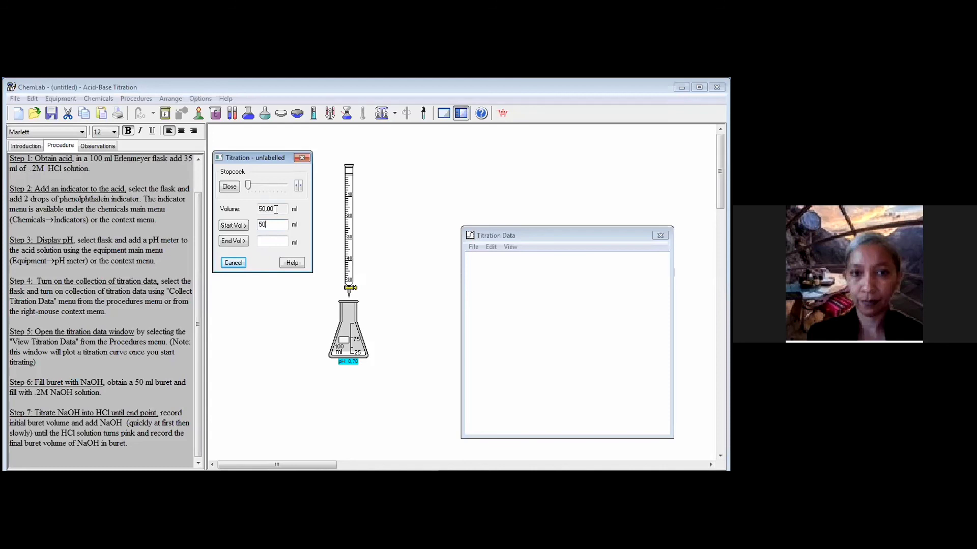
Step: Open the buret stopcock to titrate NaOH into the flask until the solution turns pink, slow the flow and close it
left_click(299, 186)
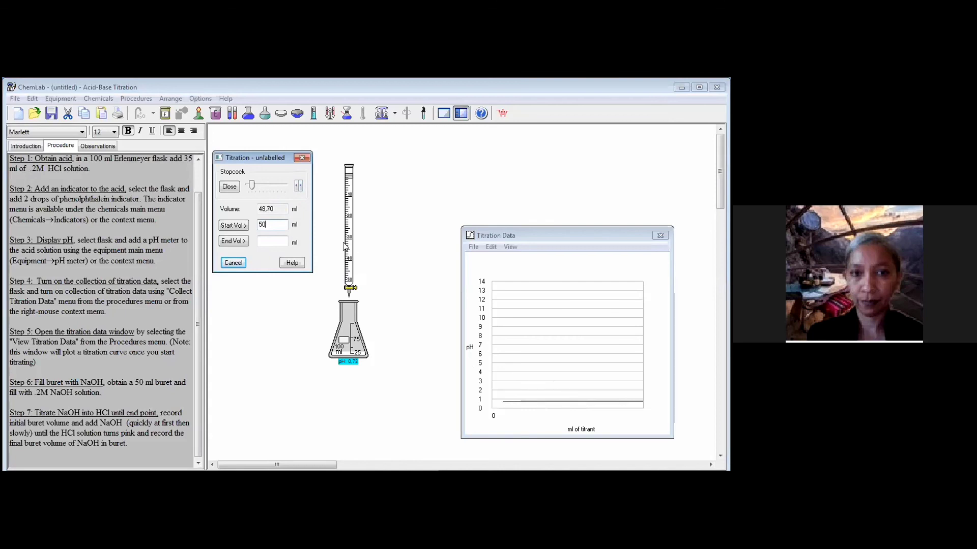
left_click(301, 185)
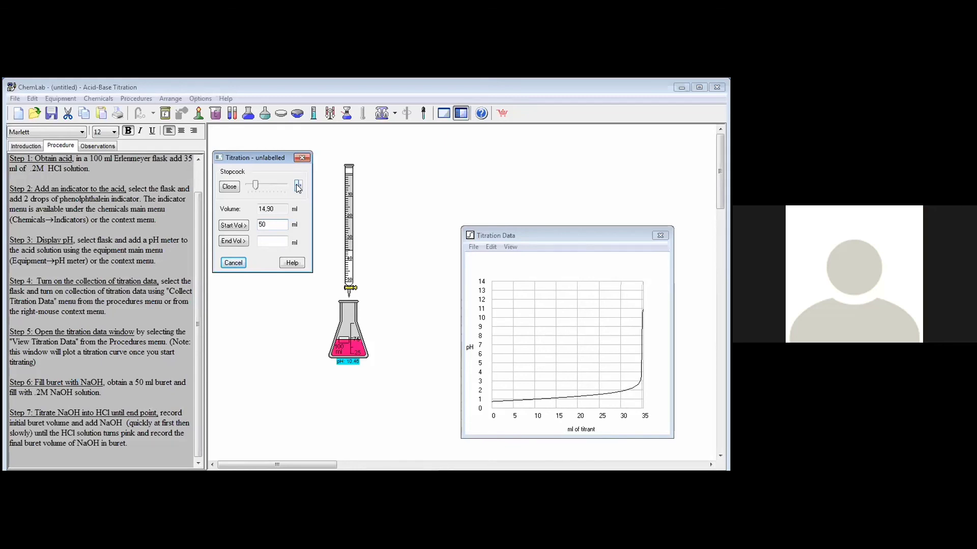
left_click(298, 188)
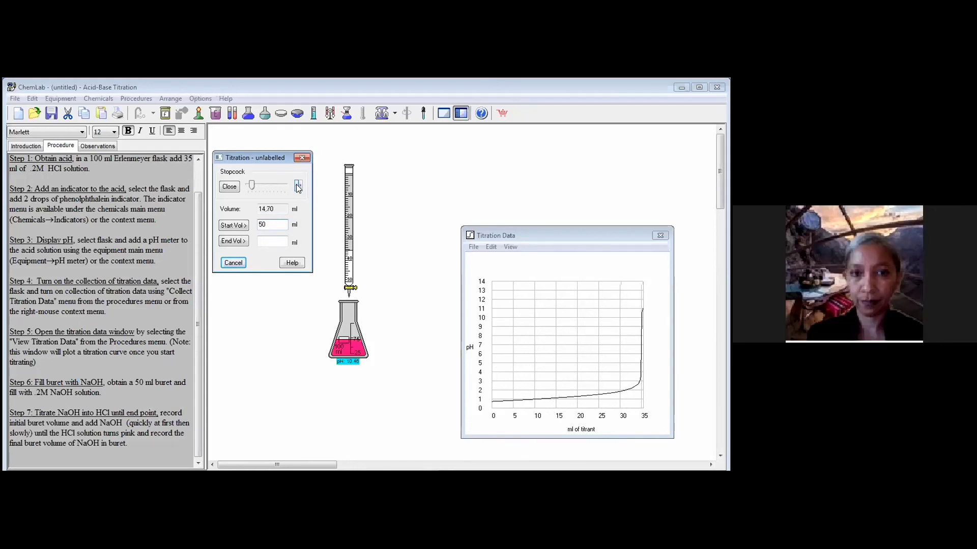
left_click(229, 188)
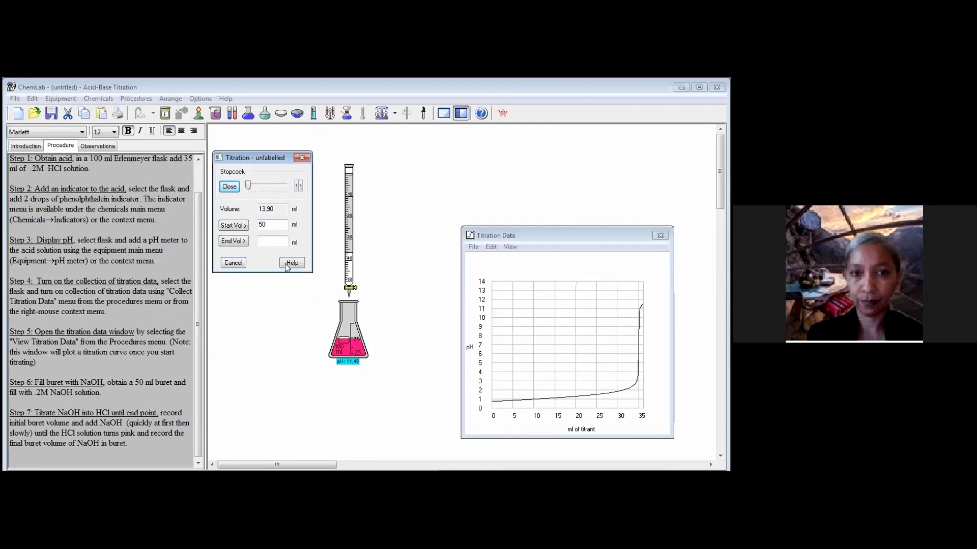
Step: Record 13,9 ml as the titration's end volume
left_click(268, 240)
type("13")
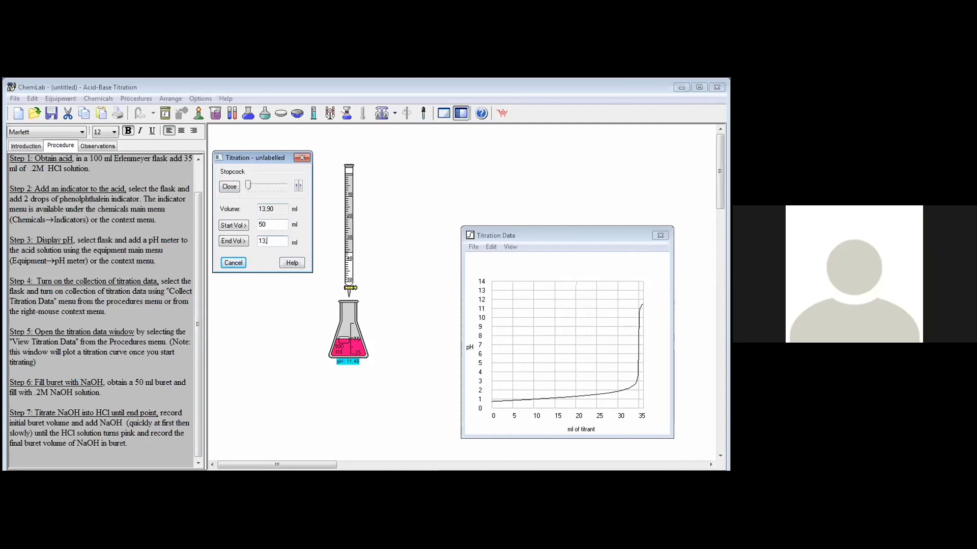
type(",")
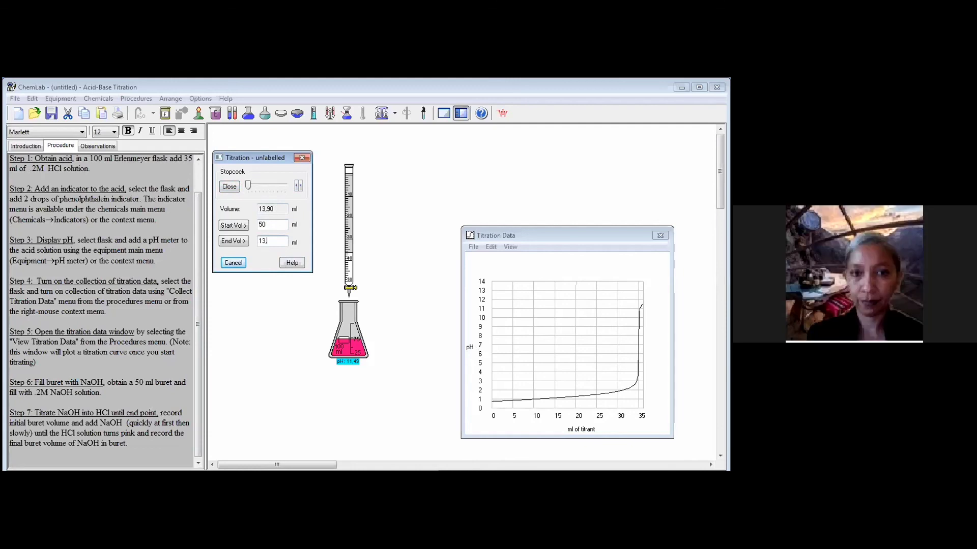
type("9")
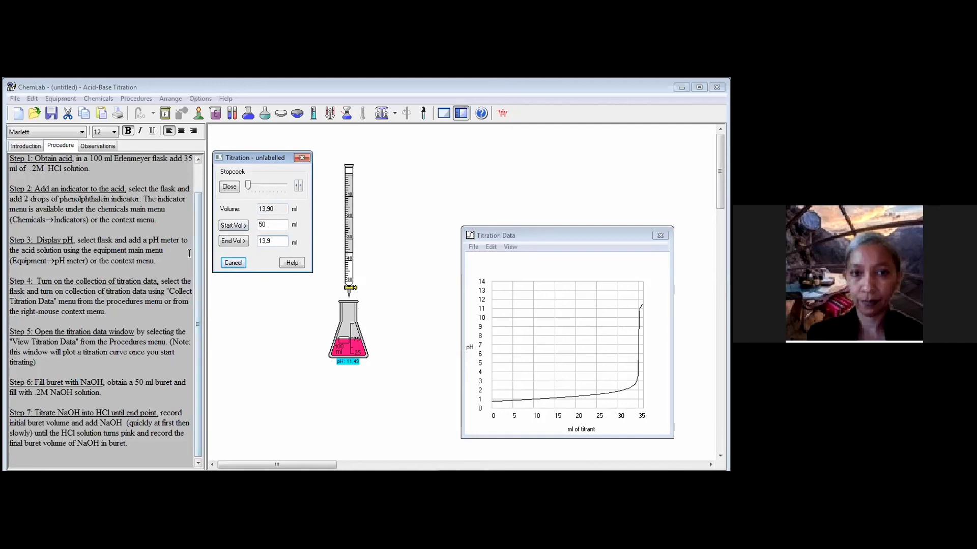
Step: In the lab's Observations, enter 50 mL as the initial buret volume and 13,9 mL as the final buret volume
left_click(96, 145)
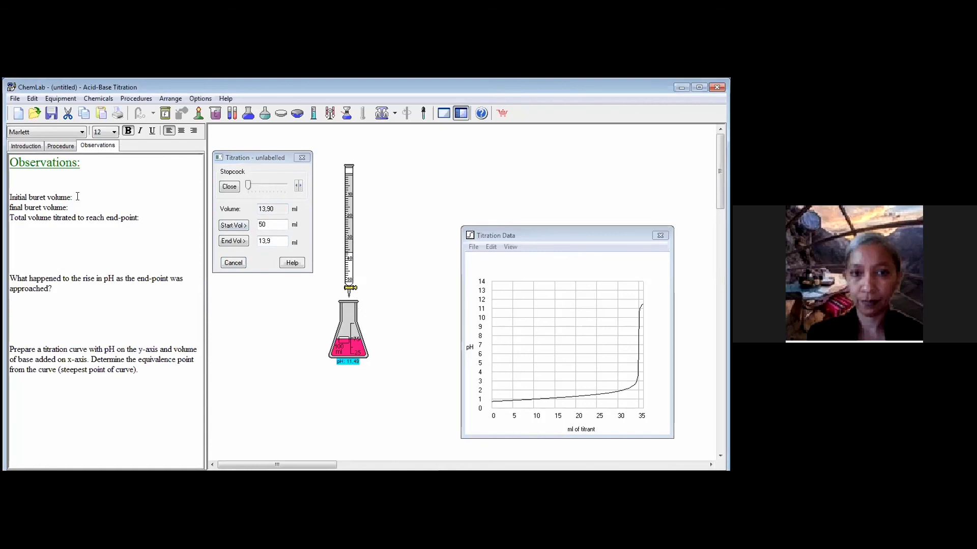
left_click(77, 197)
left_click(151, 215)
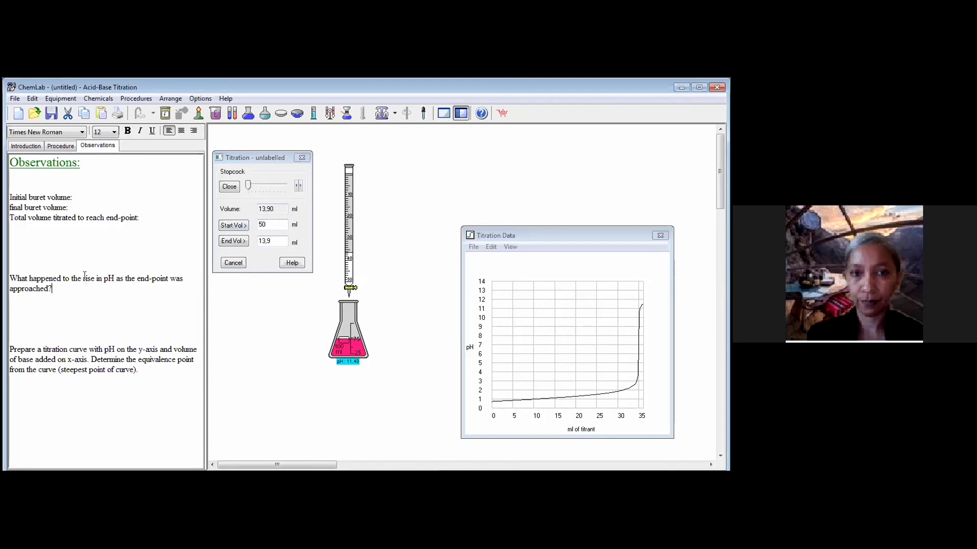
left_click(82, 198)
type("50 mL")
type(" 1")
type("3,")
type("9 mL")
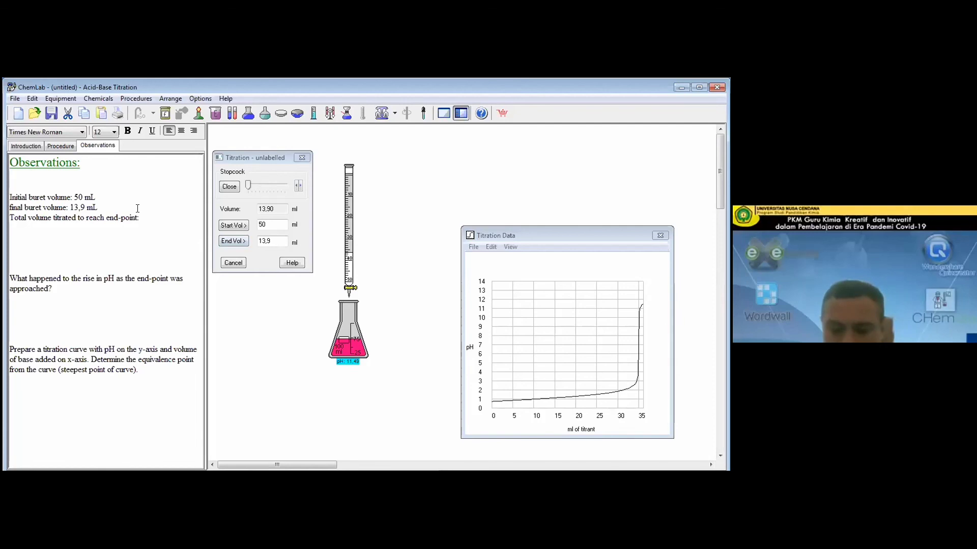
Step: Enter 36.1 mL as the total volume titrated to reach the end-point and go to the pH-rise question
type("3")
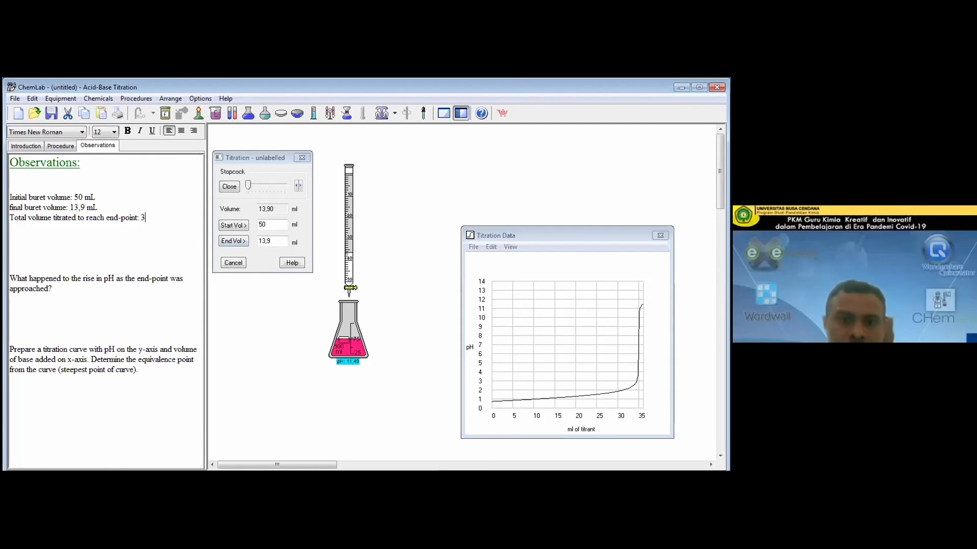
type("6.")
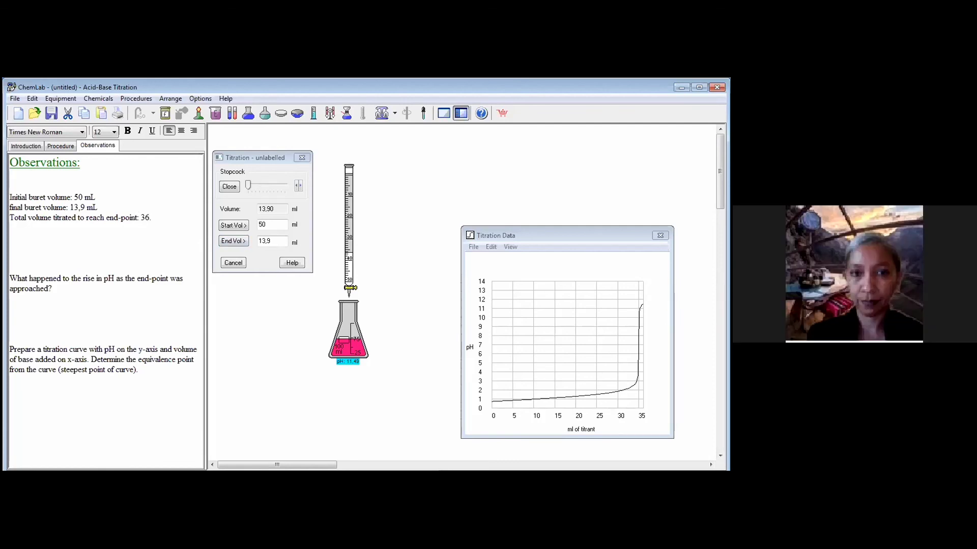
type("1 ml")
type("L")
left_click(54, 288)
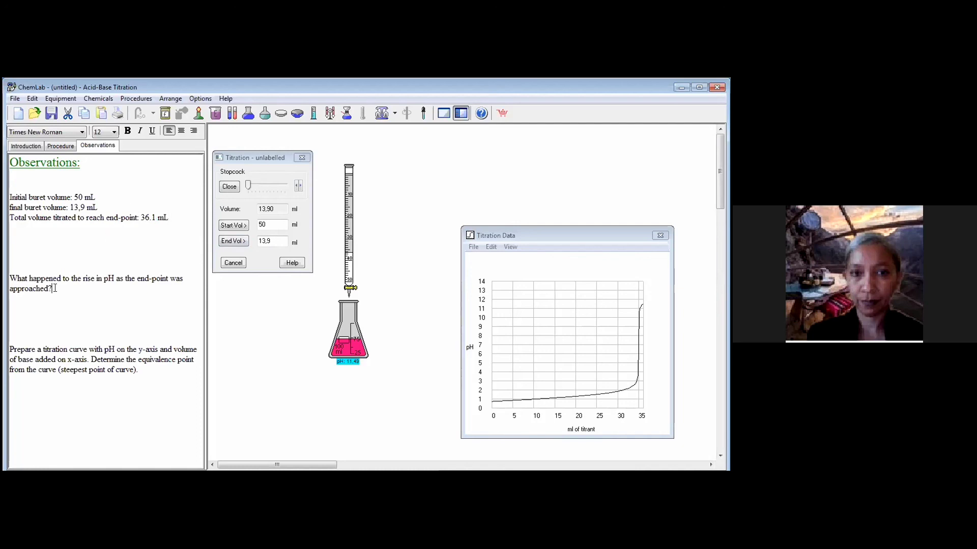